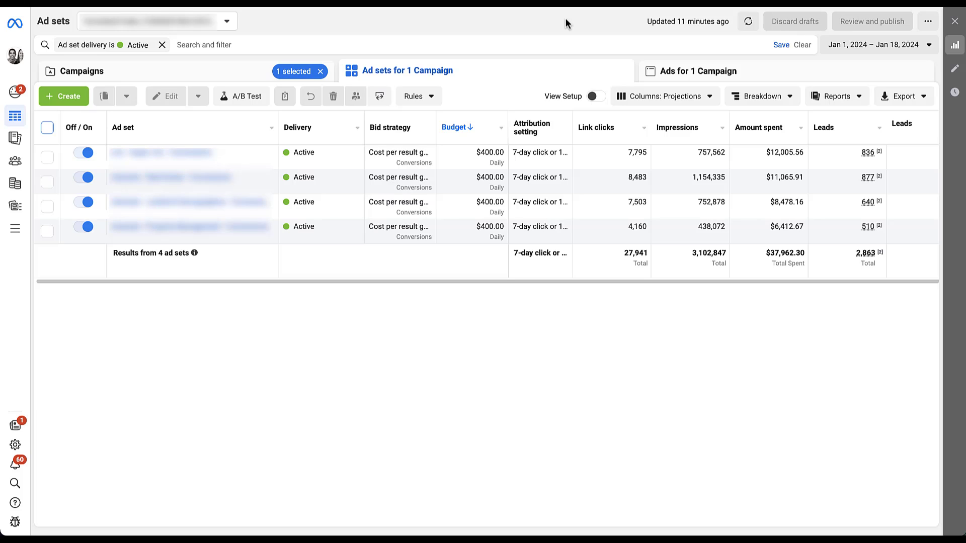
click(47, 128)
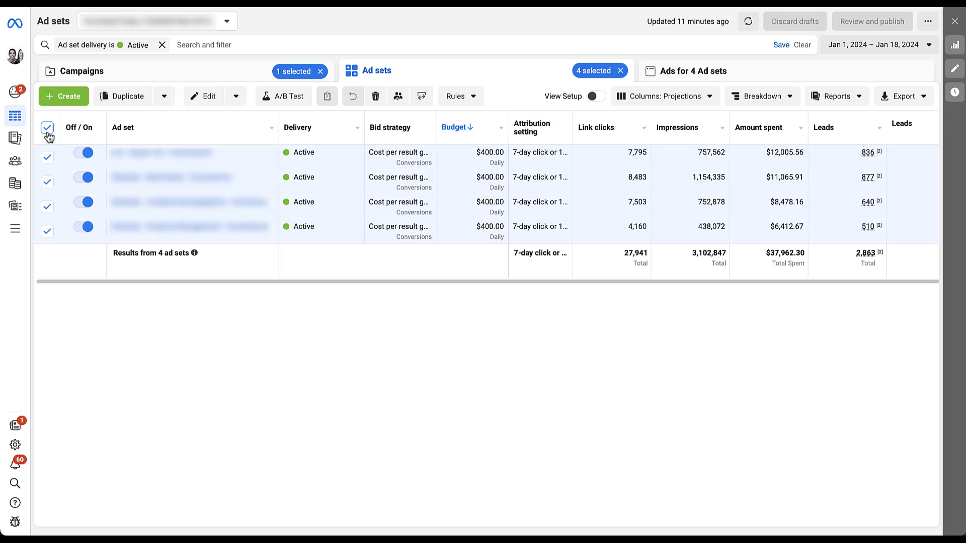
click(238, 98)
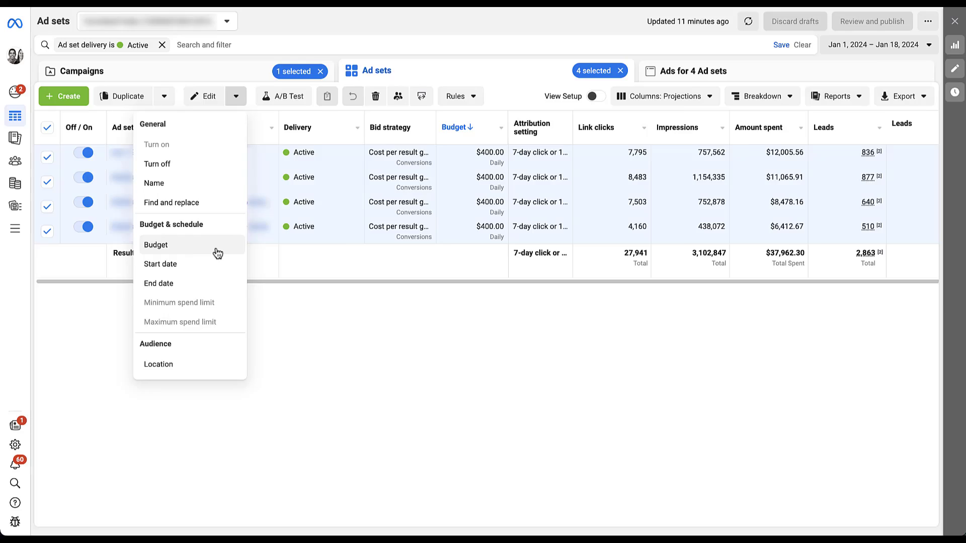
click(217, 253)
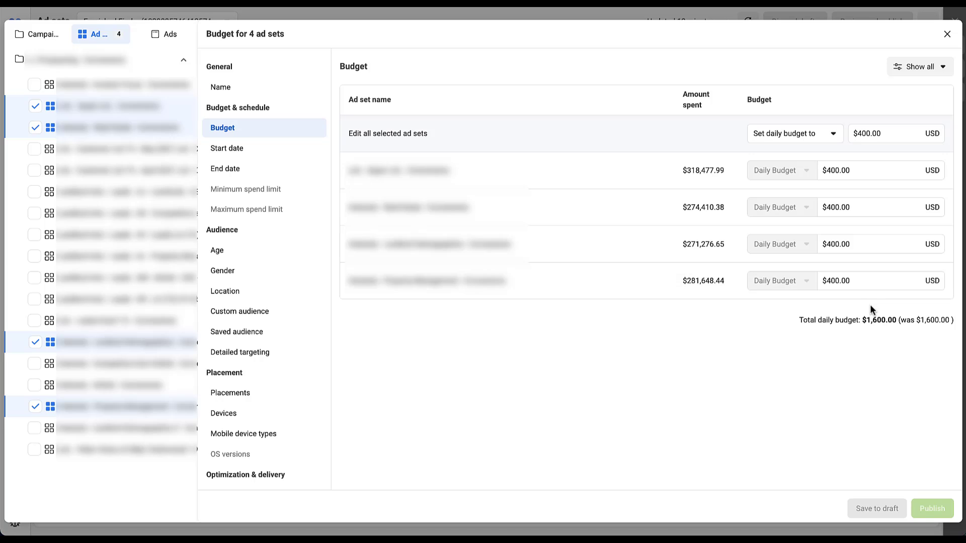
click(945, 32)
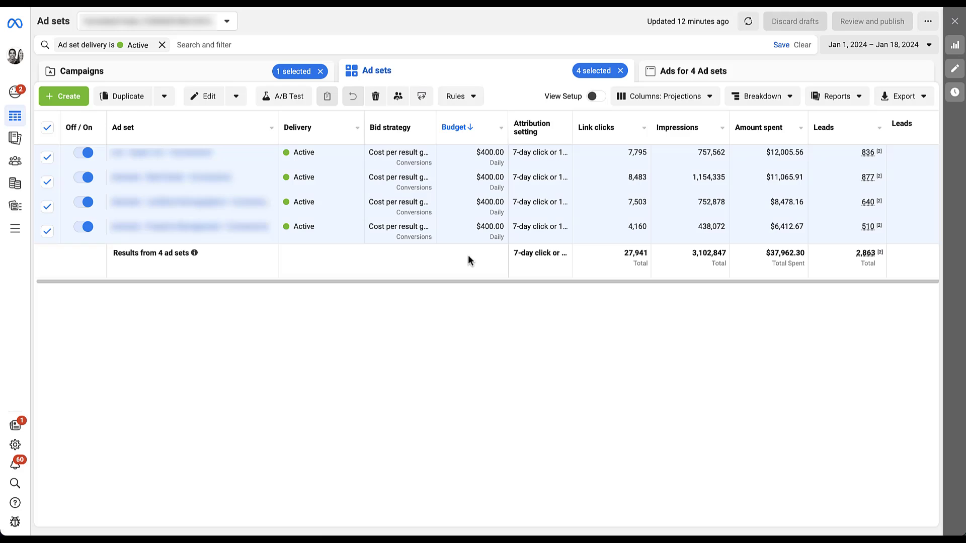
click(448, 229)
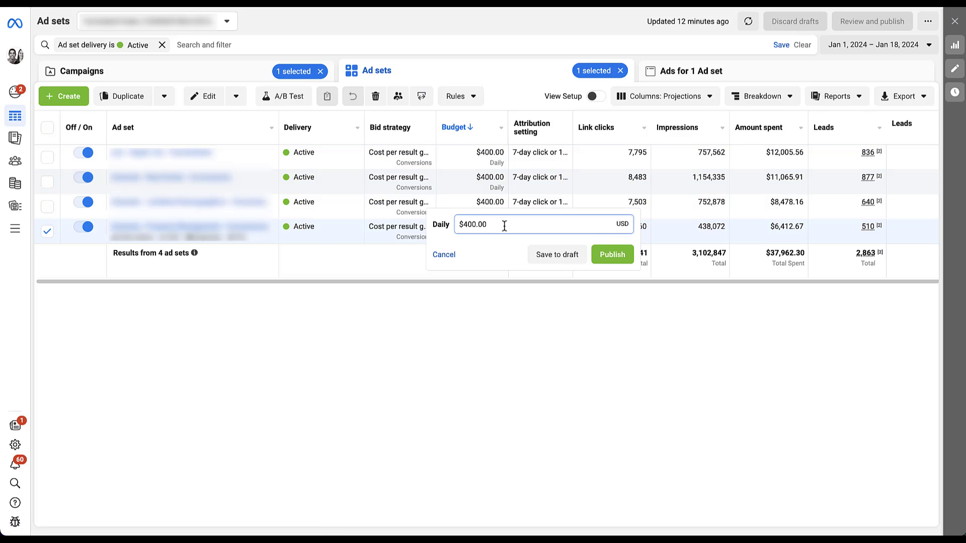
click(448, 257)
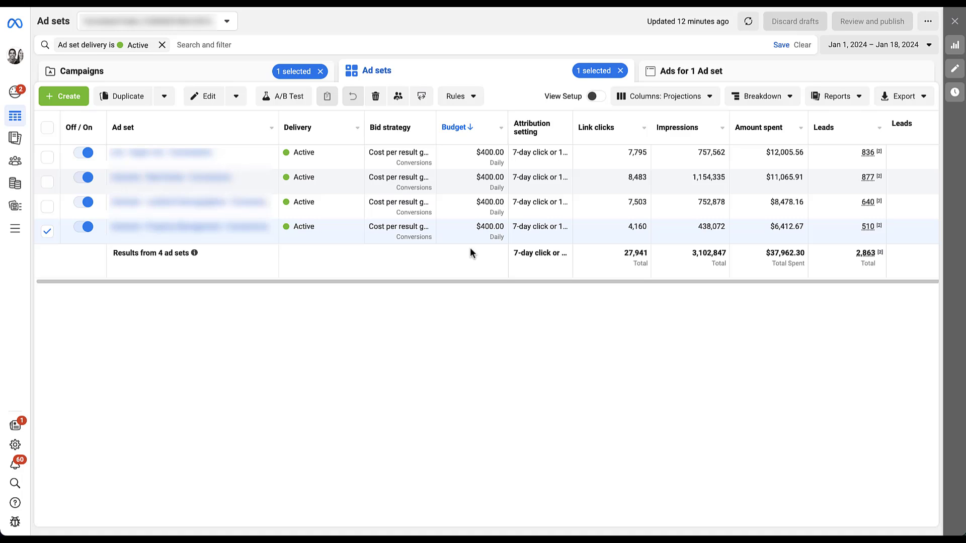
Select all four ad sets and set a 20% daily budget increase, showing $480.00 each and $1,920.00 total
click(47, 127)
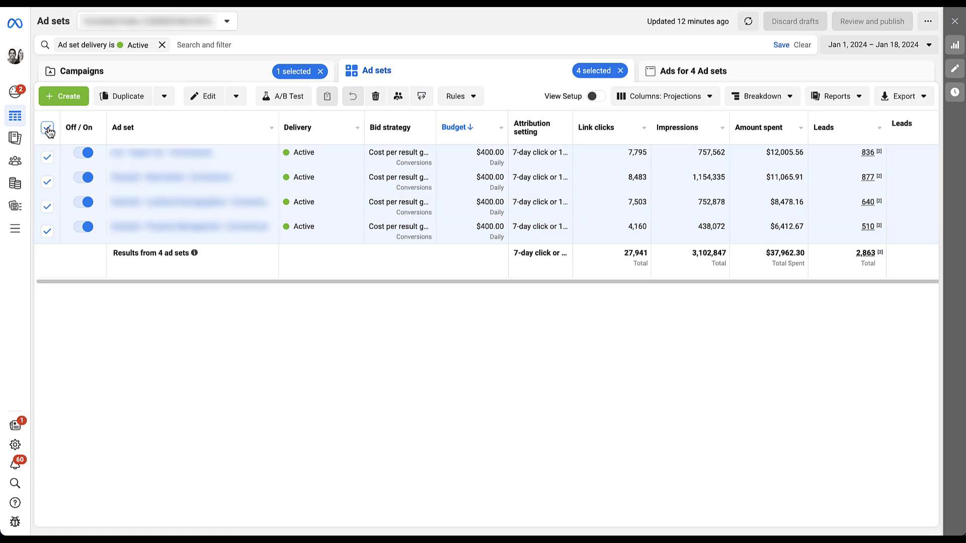
click(240, 100)
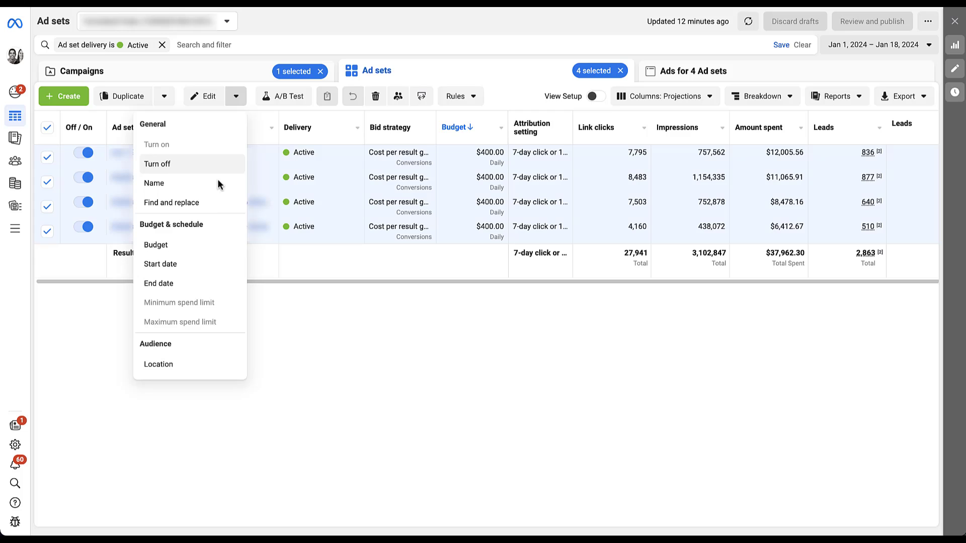
click(214, 246)
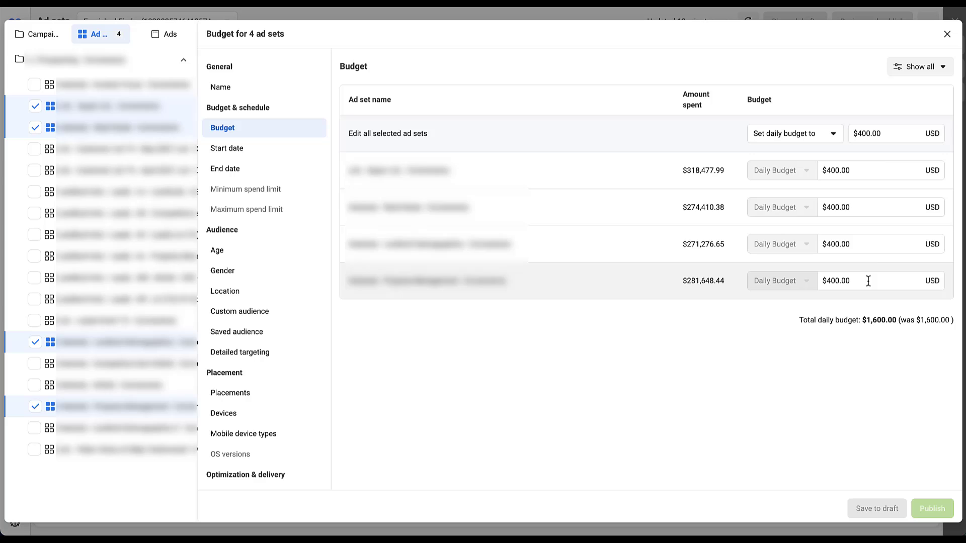
click(833, 137)
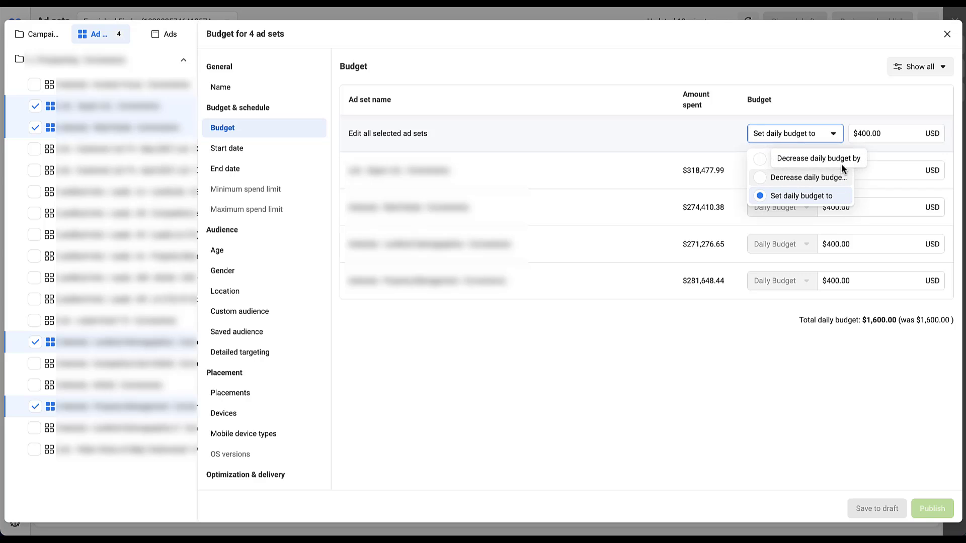
click(836, 160)
click(935, 137)
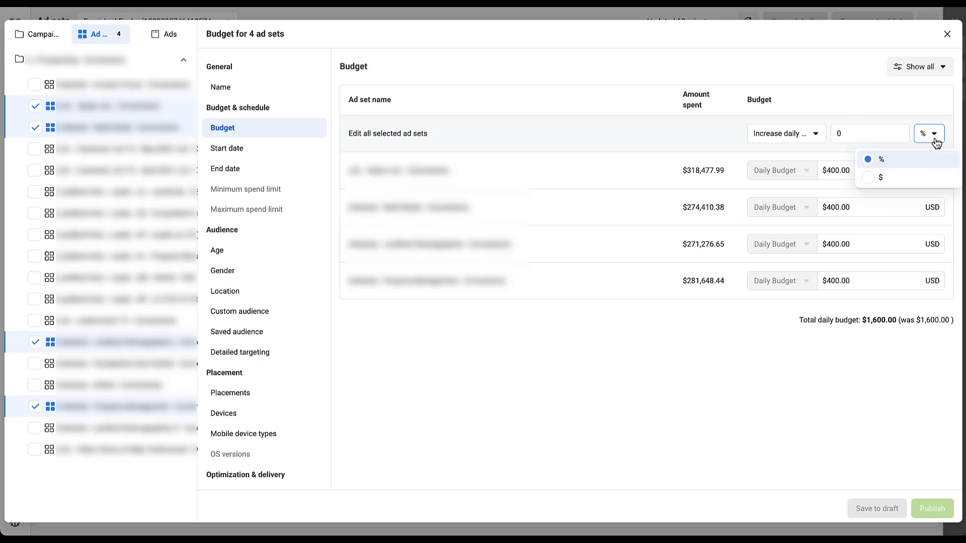
click(926, 165)
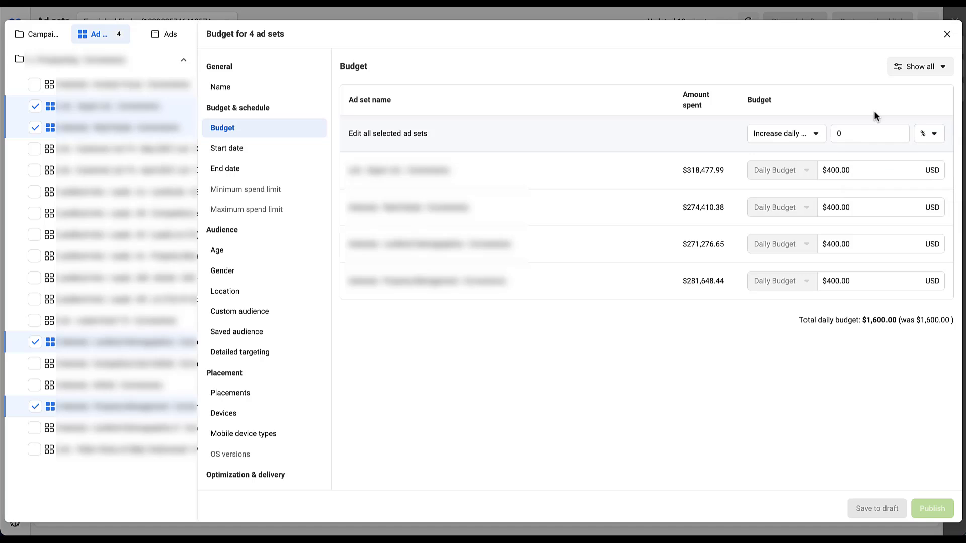
click(837, 134)
key(Return)
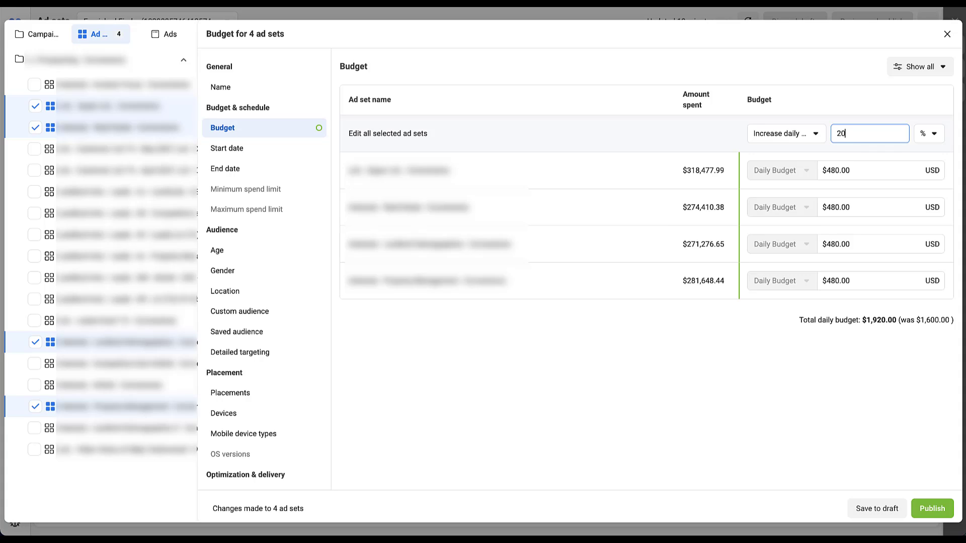
Save the 20% increase as drafts, leaving each ad set at $576.00, and open Calculator to check
click(874, 514)
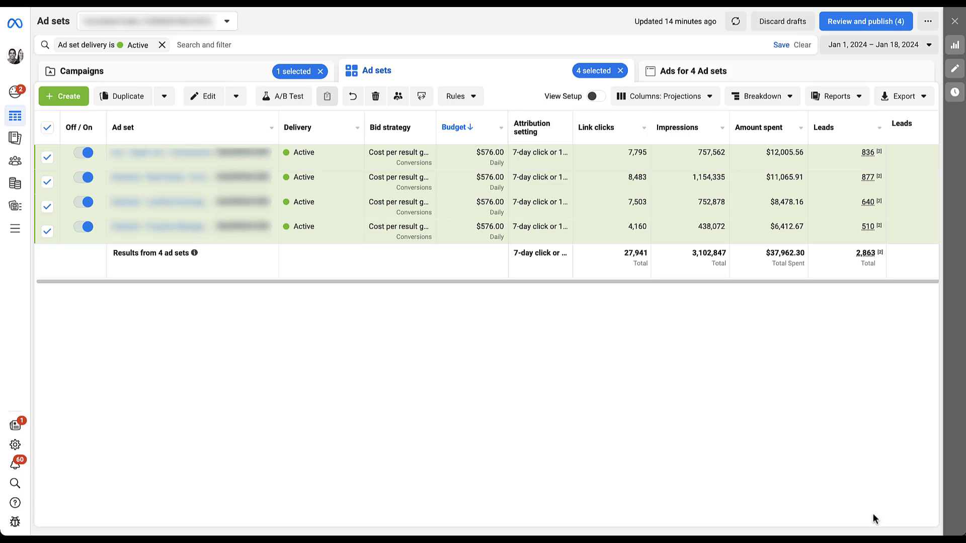
key(super+Tab)
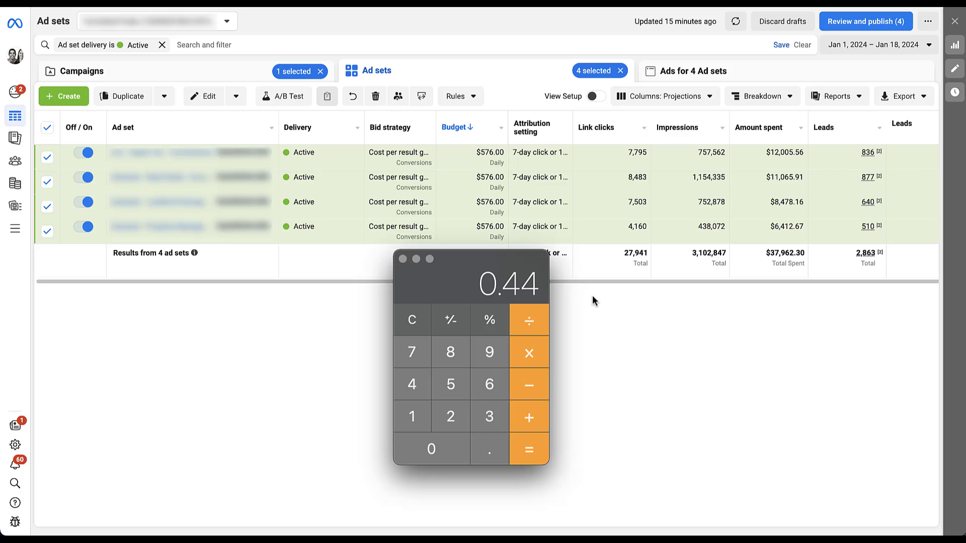
Close Calculator, discard all draft budget changes back to $400.00, and select the first ad set
click(584, 297)
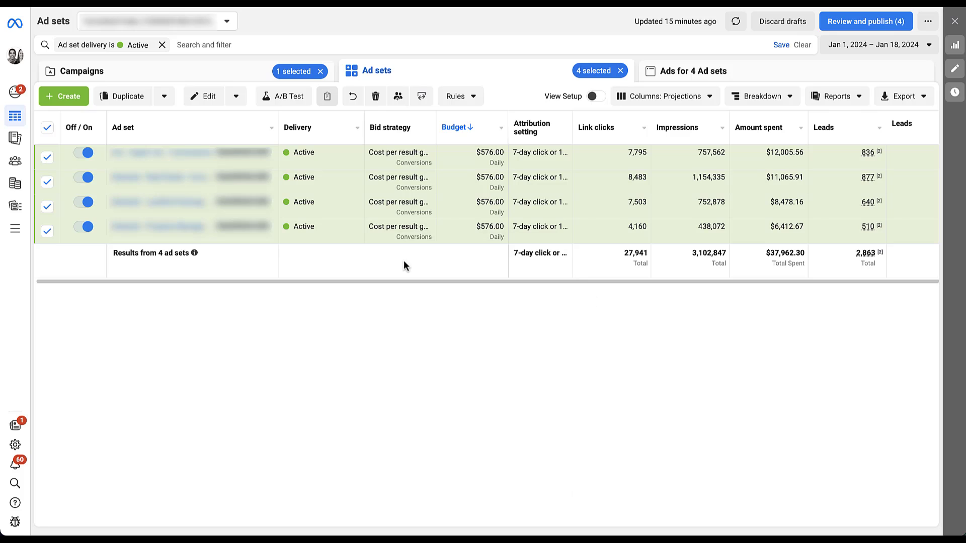
click(783, 23)
click(575, 217)
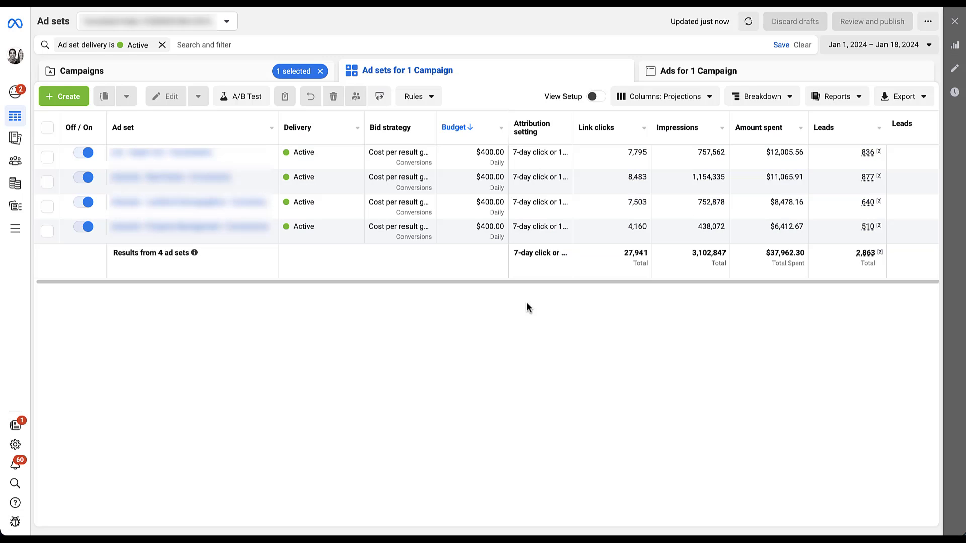
click(48, 162)
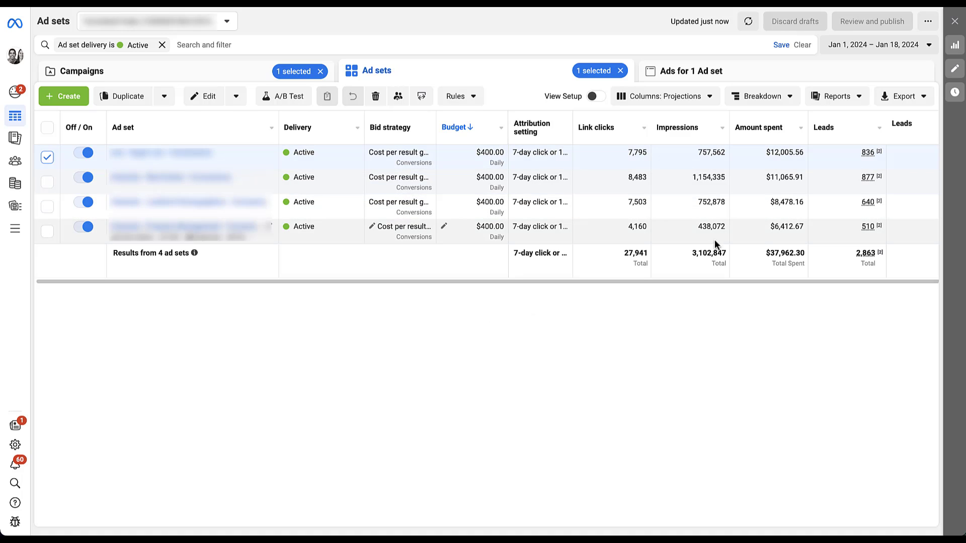
click(958, 100)
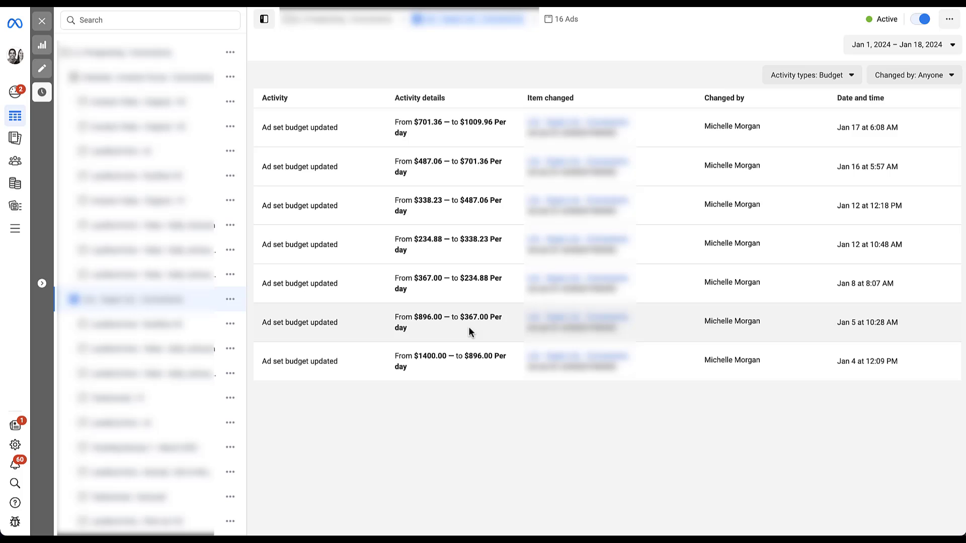
click(42, 21)
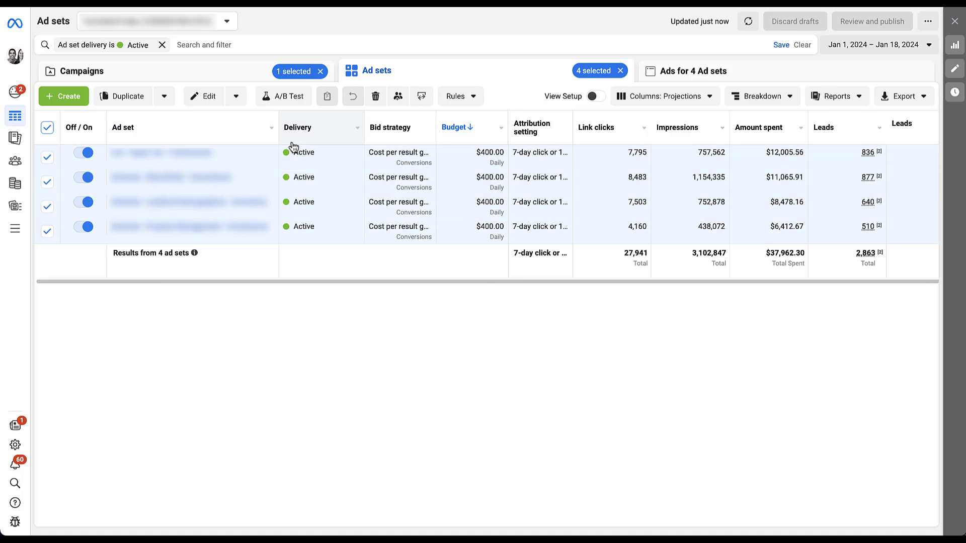
Change only the first ad set's daily budget from $400.00 to $480.00 and save it as a draft
click(236, 99)
click(213, 245)
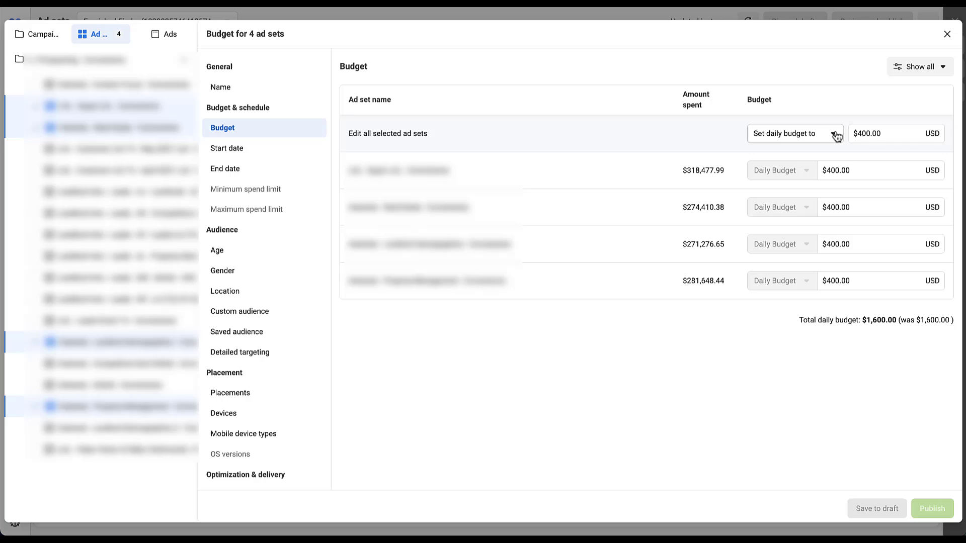
click(862, 171)
click(859, 171)
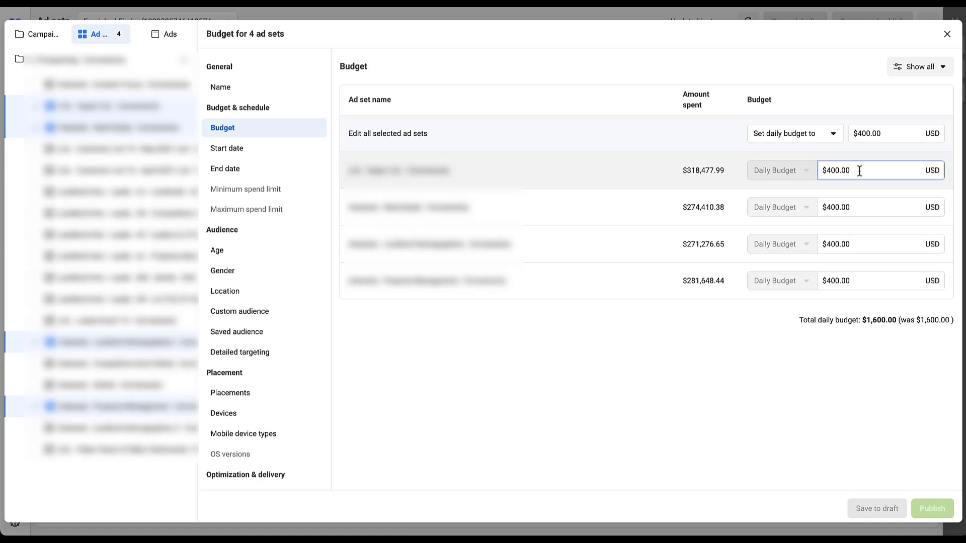
key(BackSpace)
key(BackSpace)
key(BackSpace)
key(BackSpace)
key(BackSpace)
text(80)
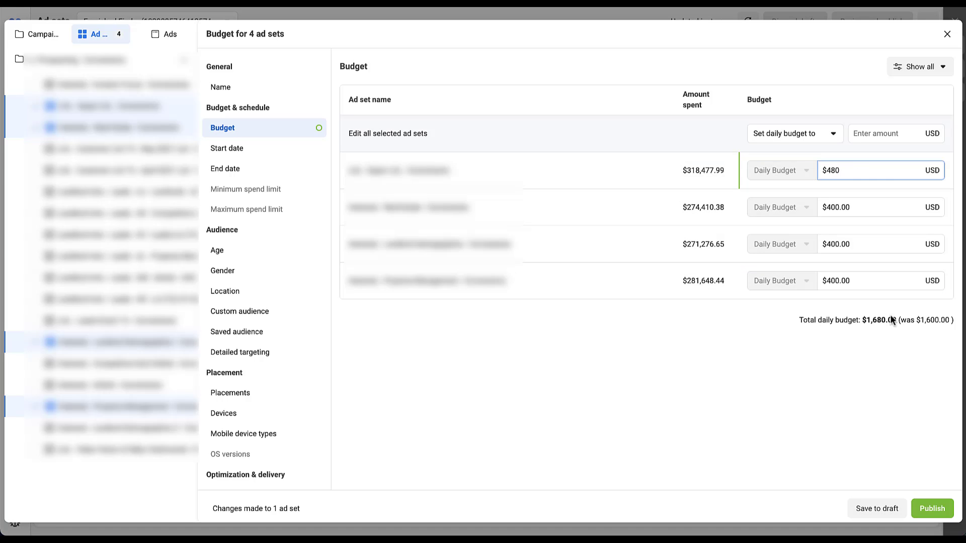
click(873, 390)
click(871, 509)
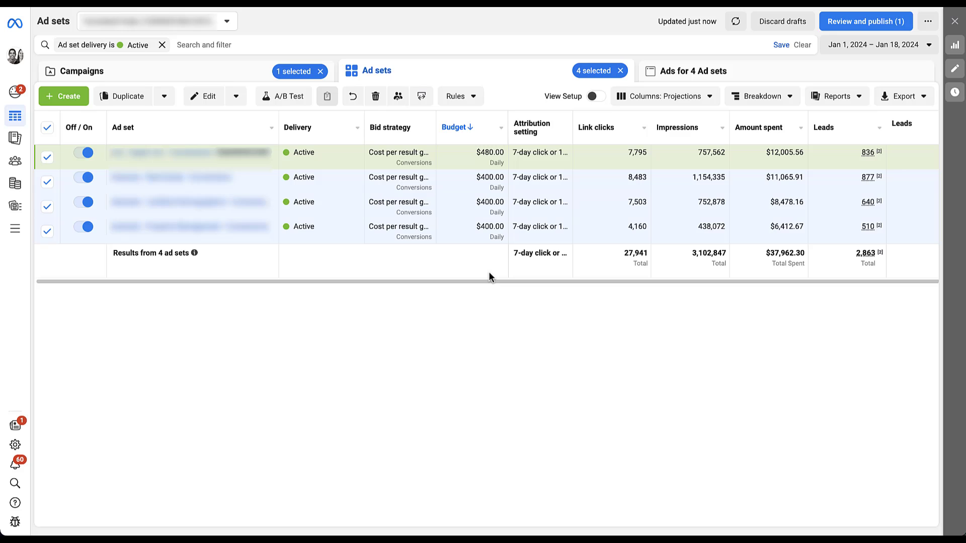
Increase all four daily budgets by 20%: $576.00 for the first, $480.00 for the rest, $2,016.00 total
click(236, 96)
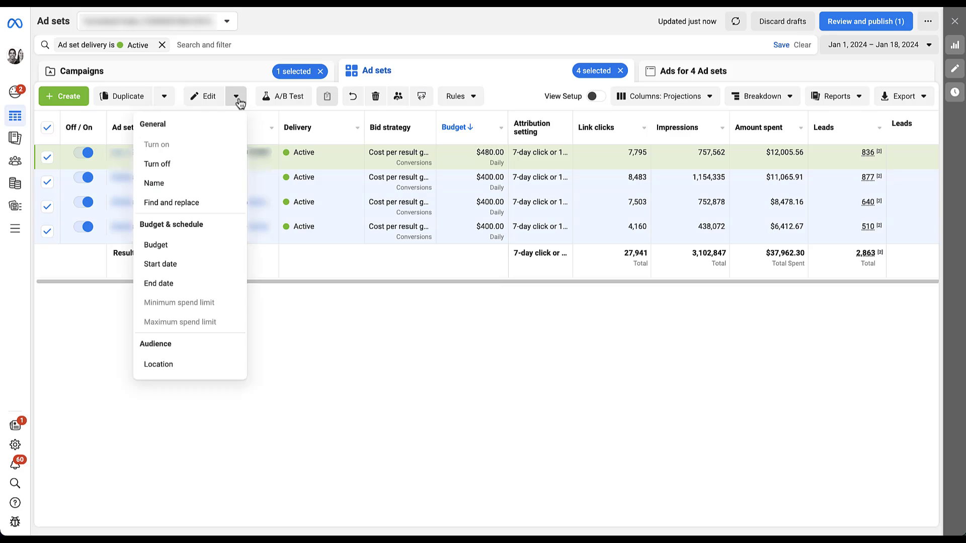
click(209, 252)
click(815, 142)
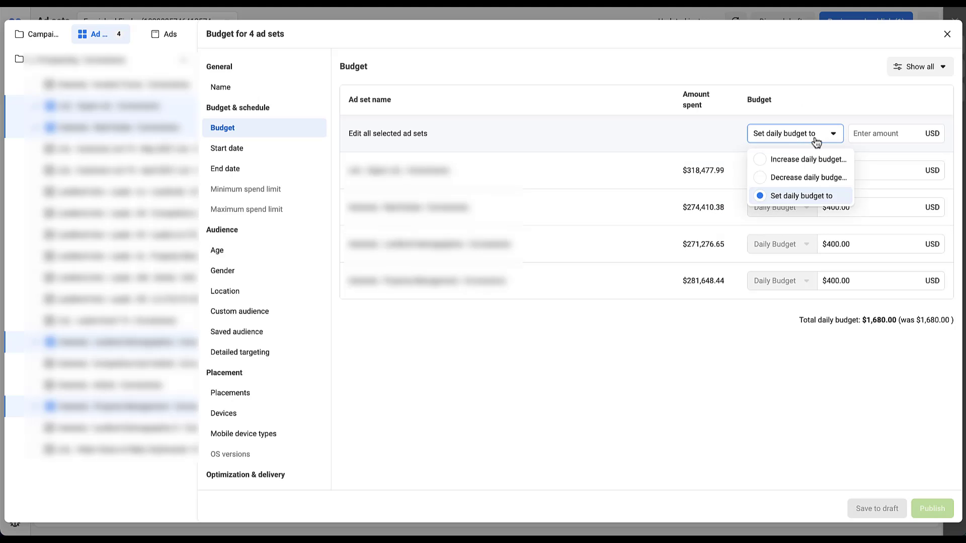
click(813, 164)
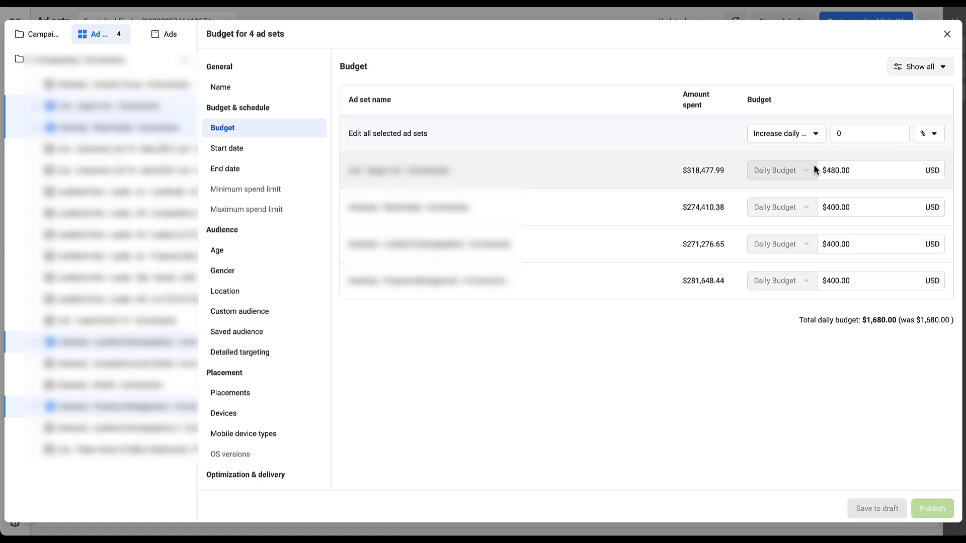
click(855, 131)
key(BackSpace)
text(20)
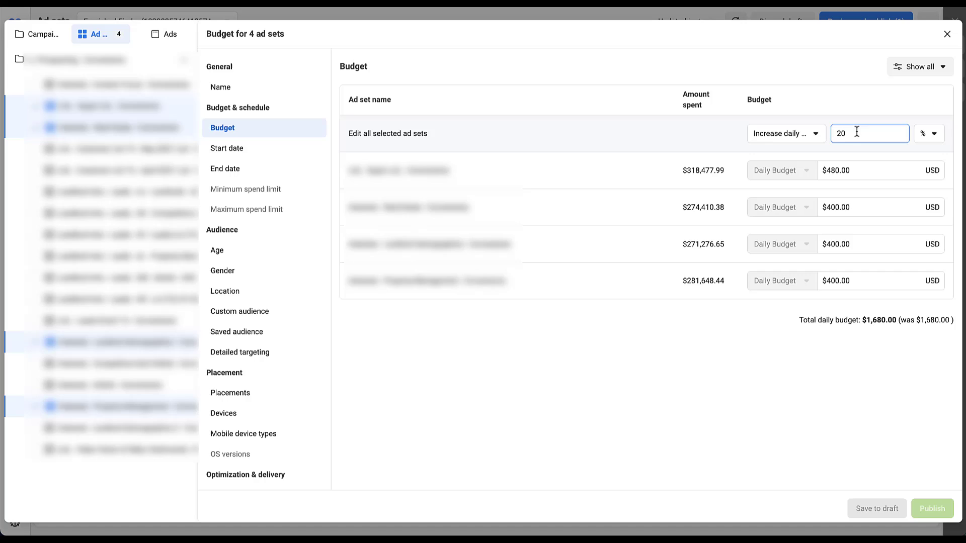
click(867, 359)
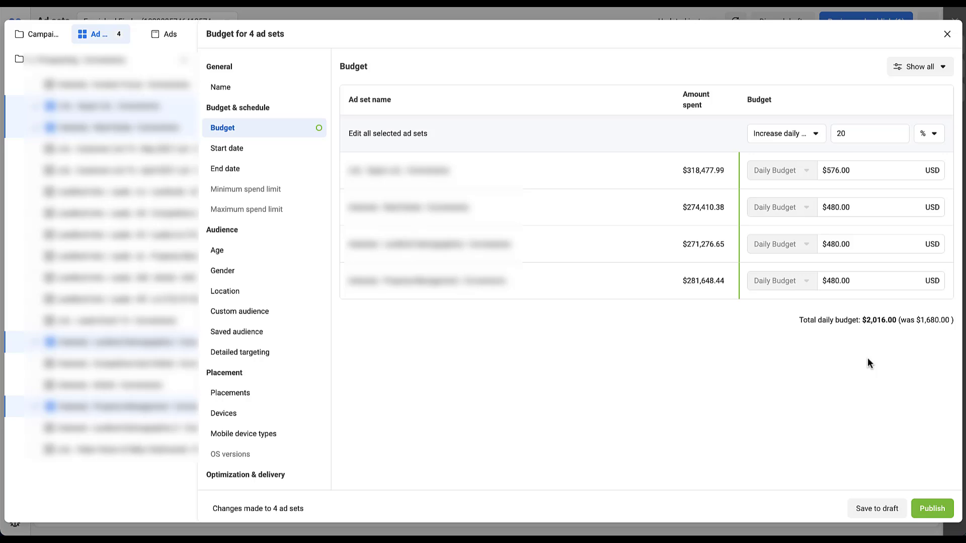
click(866, 509)
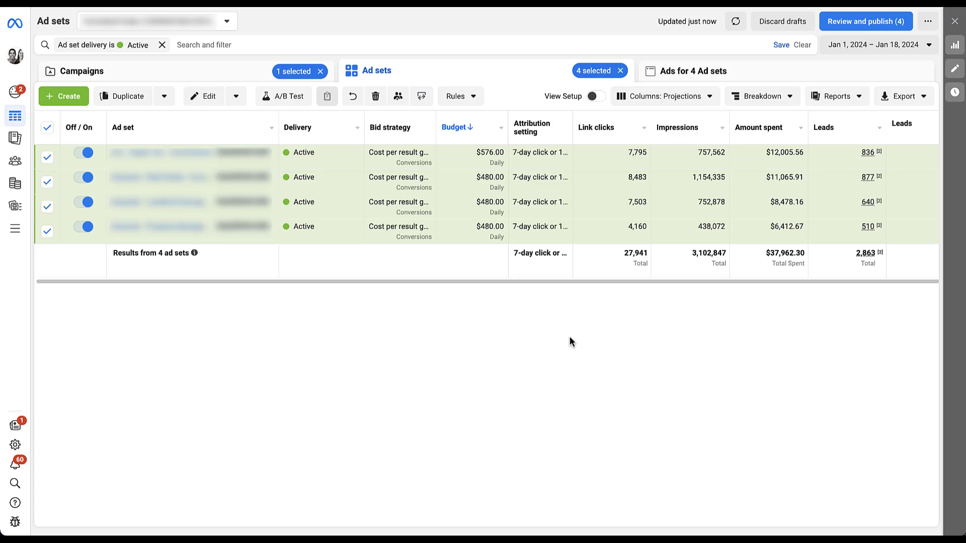